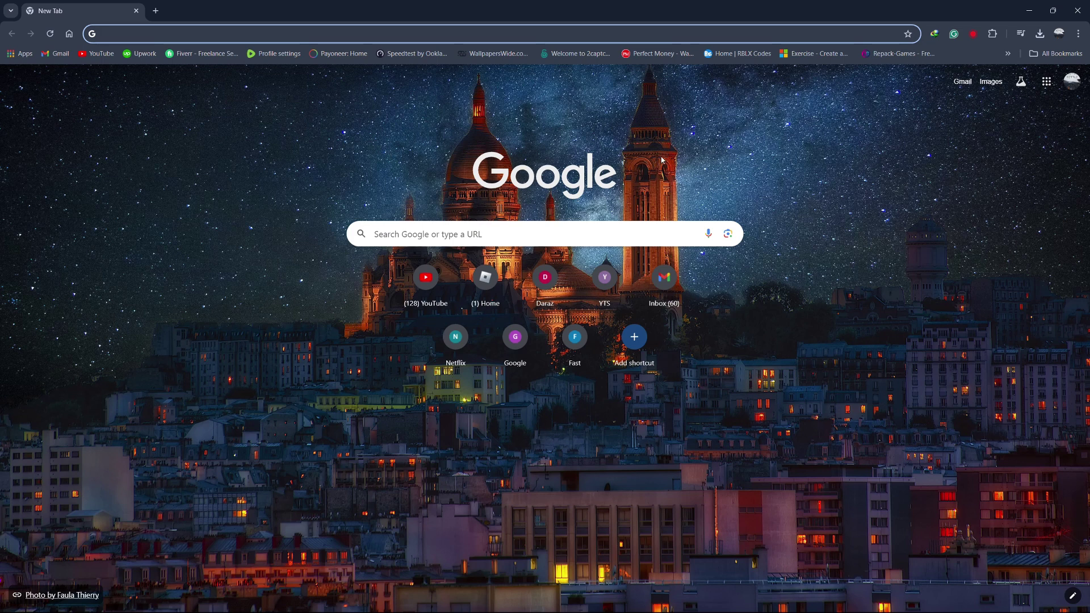
# - Open several new tabs, then close the extras so only one tab remains
pyautogui.click(161, 12)
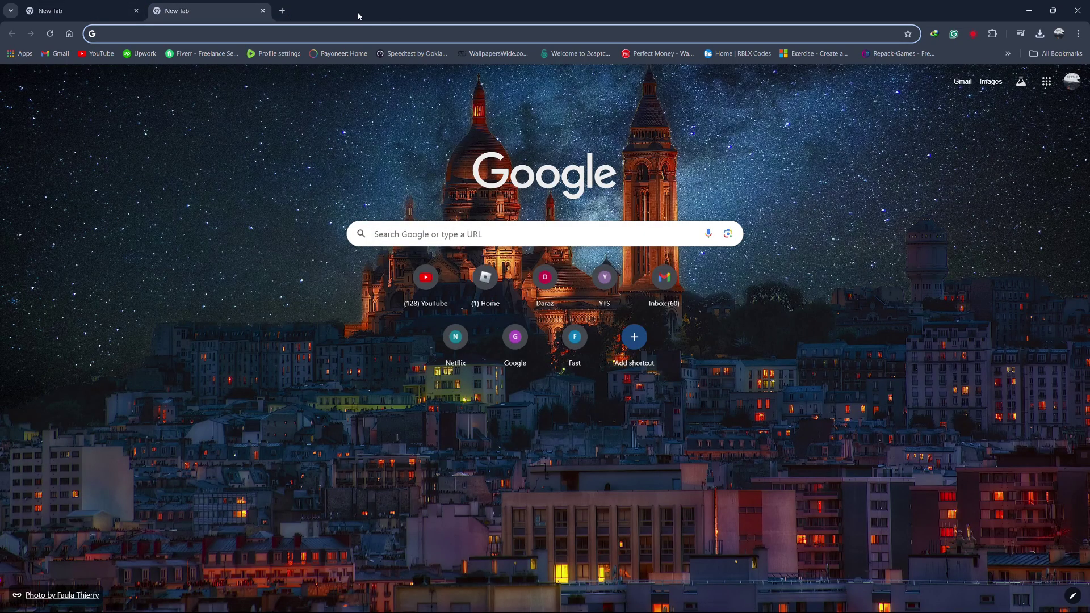
pyautogui.hotkey('ctrl', 't')
pyautogui.hotkey('ctrl', 't')
pyautogui.hotkey('ctrl', 't')
pyautogui.hotkey('ctrl', 't')
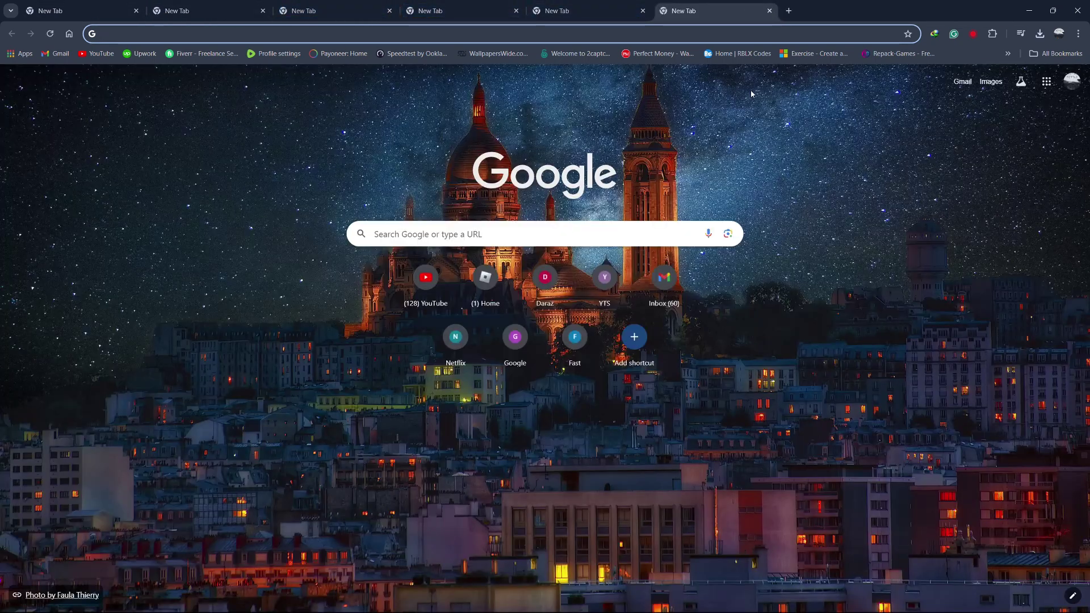
pyautogui.click(769, 11)
pyautogui.click(642, 11)
pyautogui.click(516, 11)
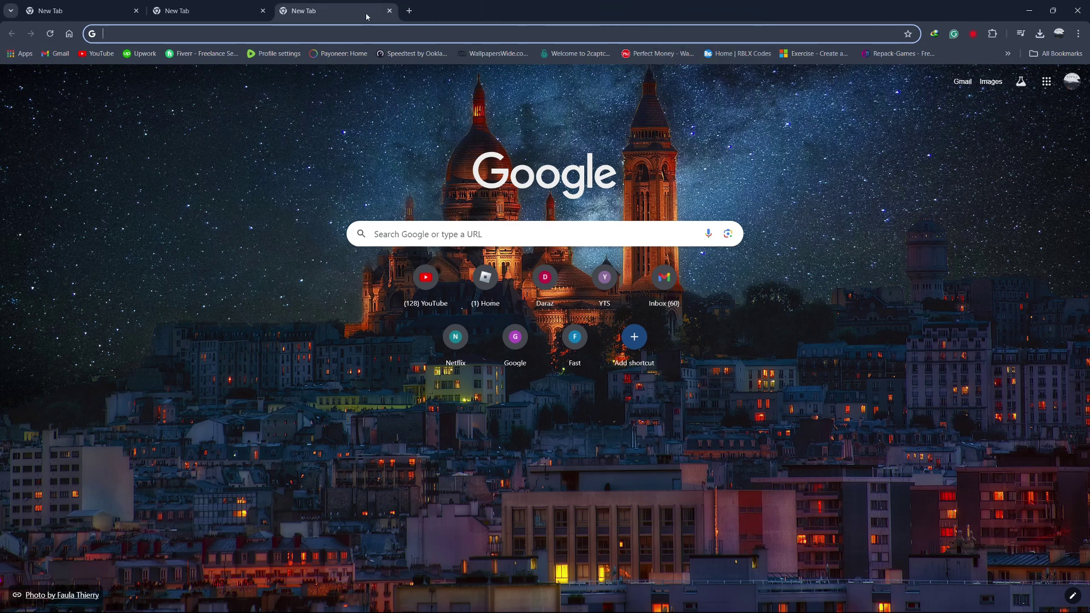
pyautogui.click(389, 11)
pyautogui.click(263, 11)
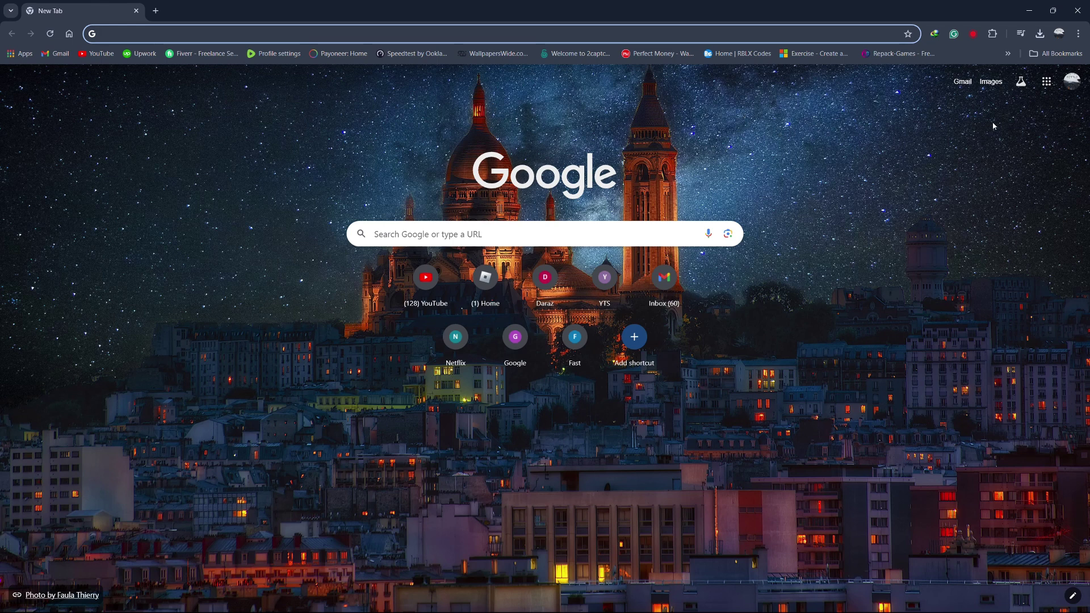
# - Use Help > About Google Chrome to confirm version 127.0.6533.120 is up to date
pyautogui.click(1078, 34)
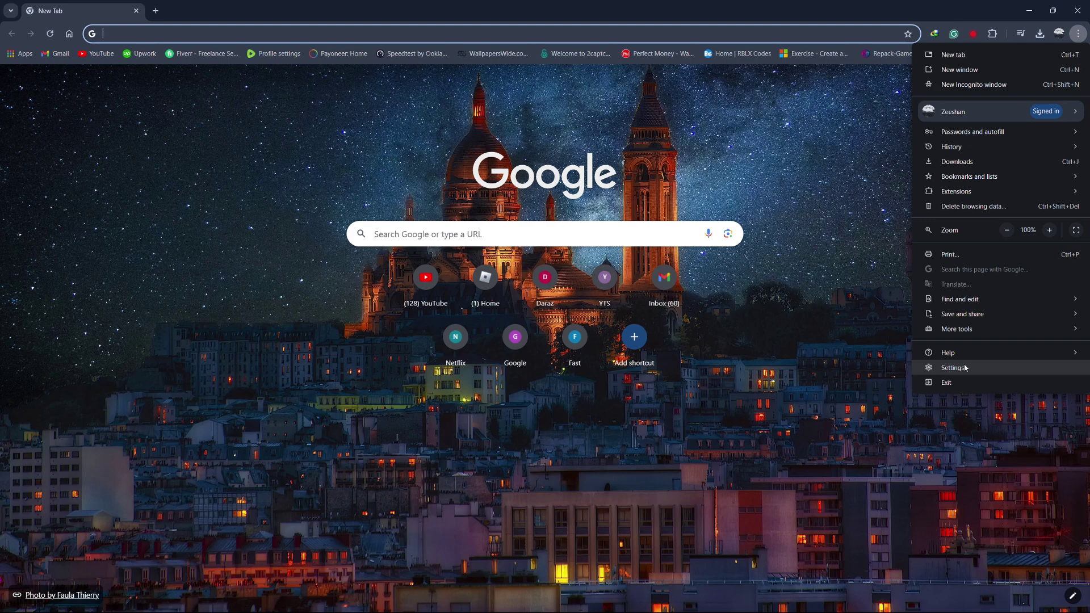
pyautogui.moveTo(961, 353)
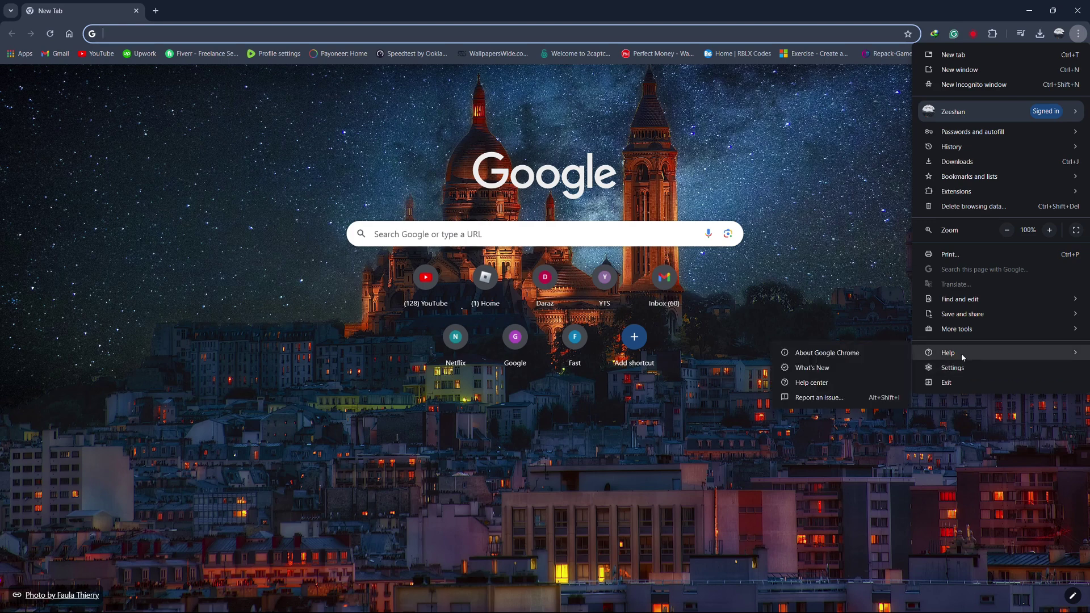
pyautogui.click(839, 352)
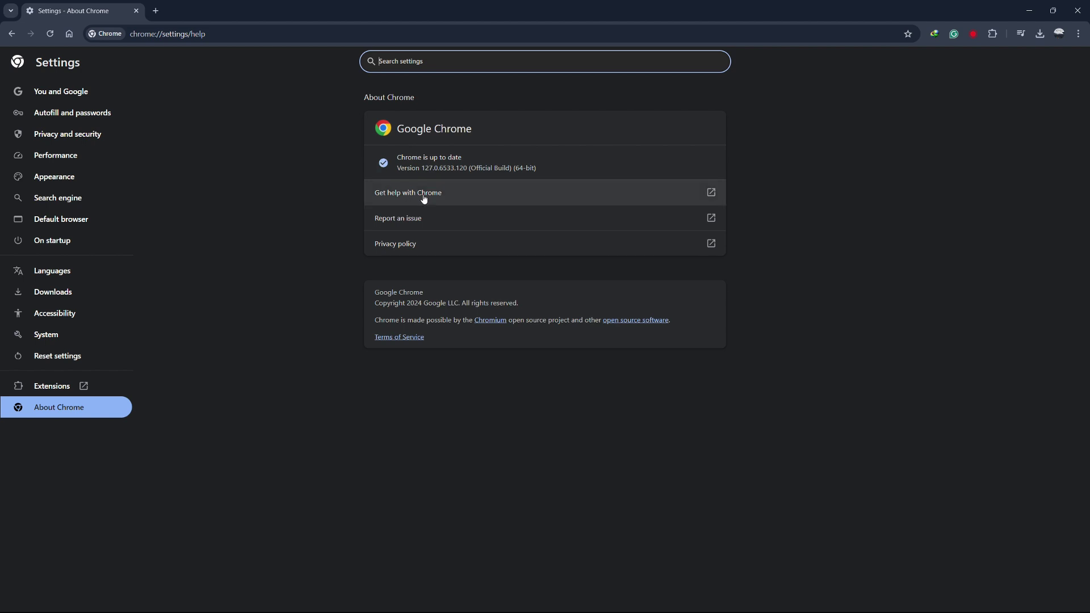
pyautogui.moveTo(401, 159); pyautogui.dragTo(470, 159)
pyautogui.click(477, 160)
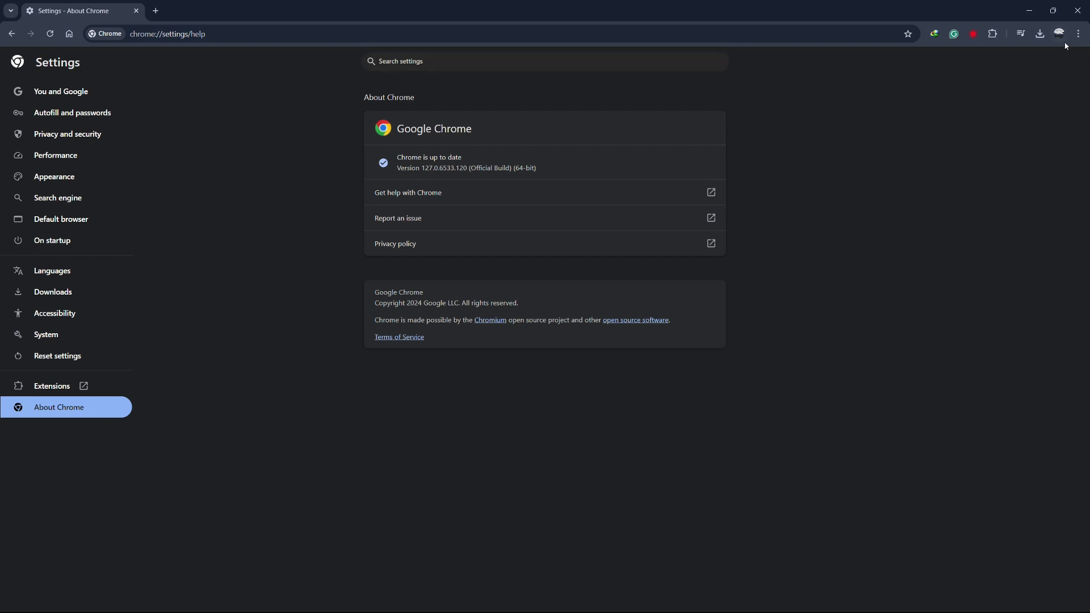
# - Review installed extensions like Adobe Acrobat, ColorZilla and Tampermonkey, and dismiss the unsupported-extensions warning
pyautogui.click(1079, 34)
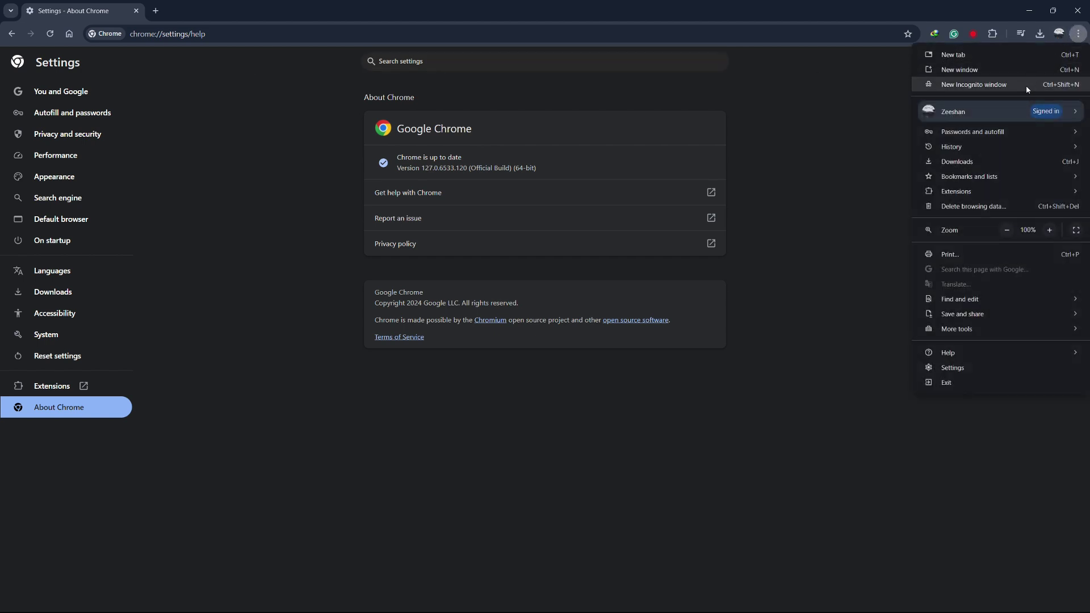
pyautogui.moveTo(966, 194)
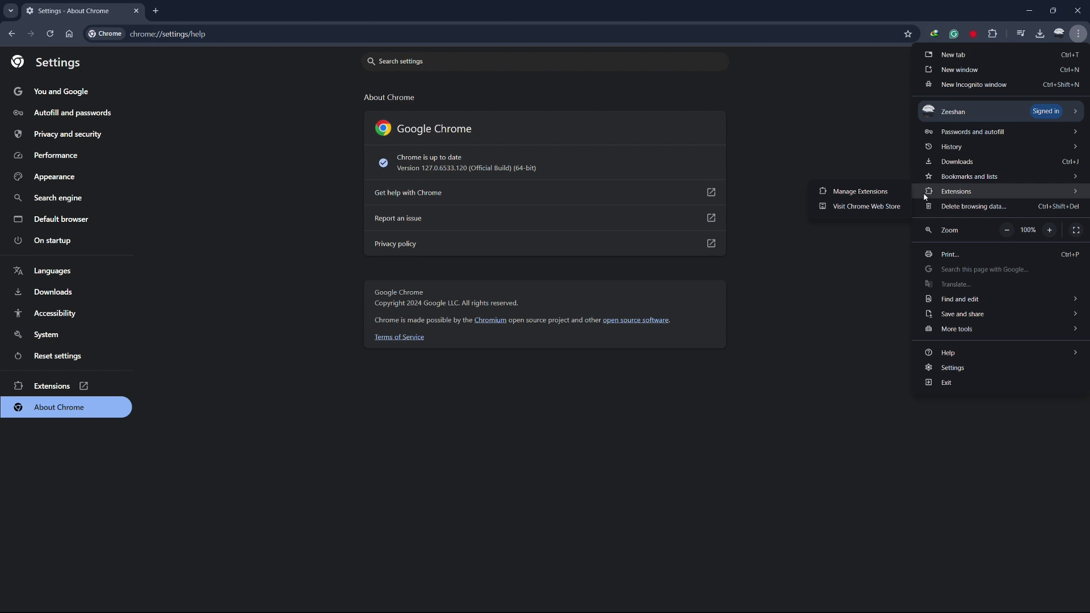
pyautogui.click(874, 193)
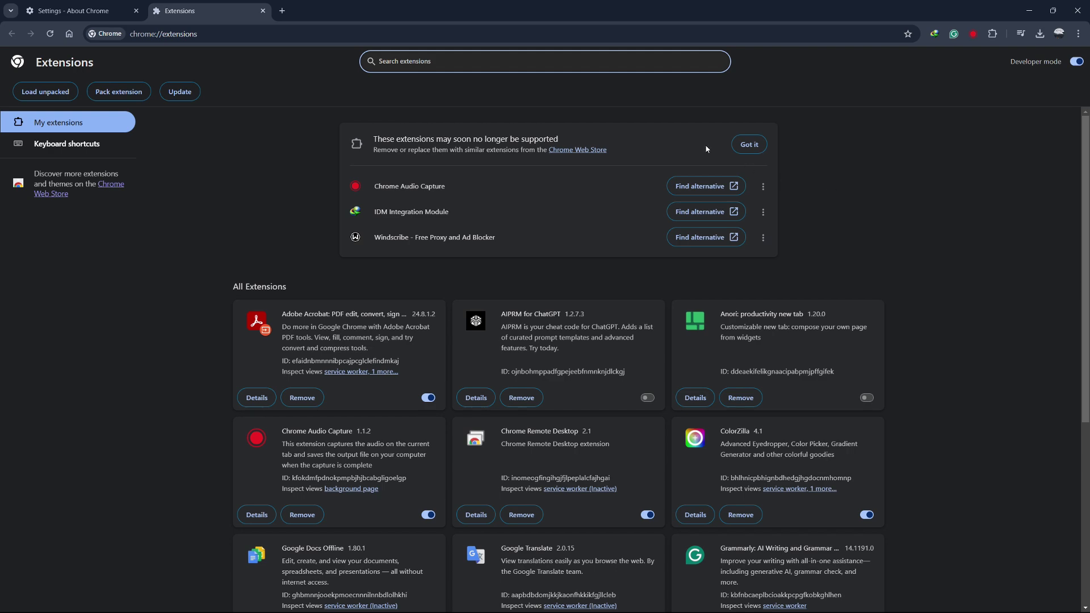
pyautogui.scroll(-5, 442, 357)
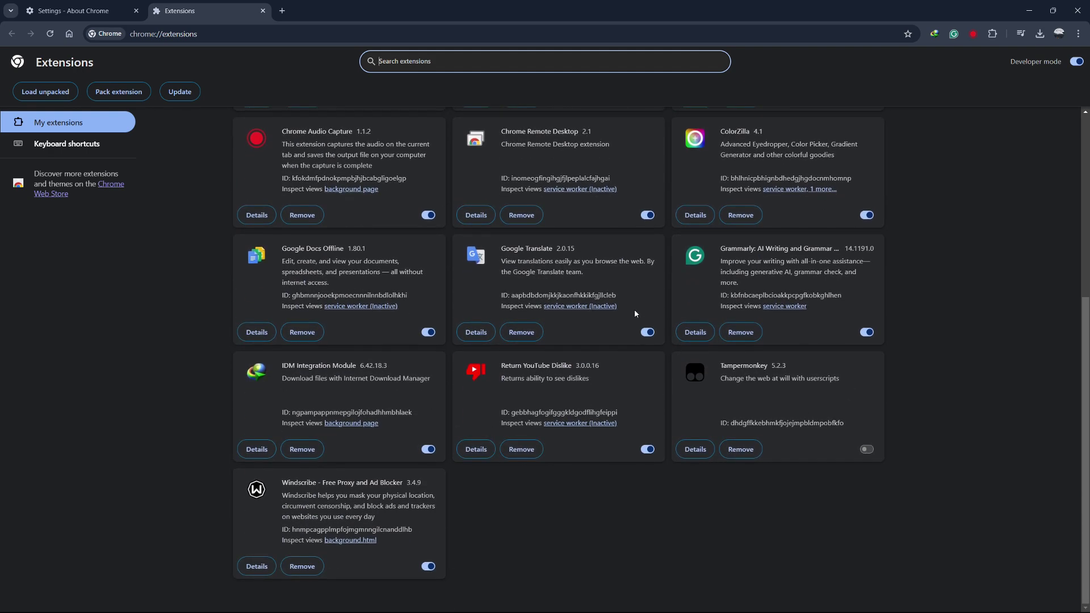
pyautogui.scroll(2, 635, 312)
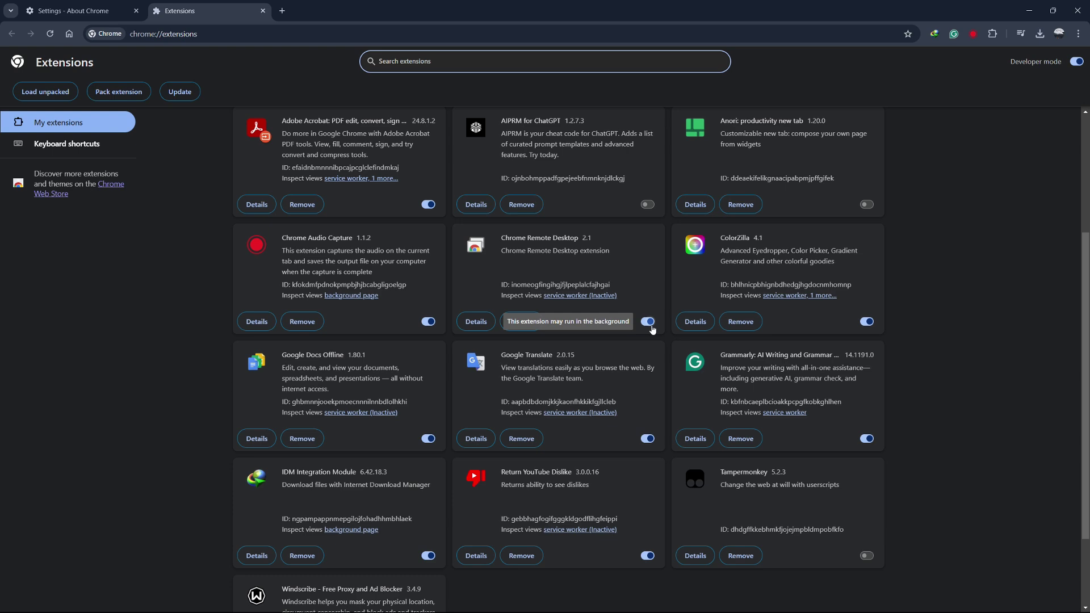
pyautogui.scroll(4, 651, 329)
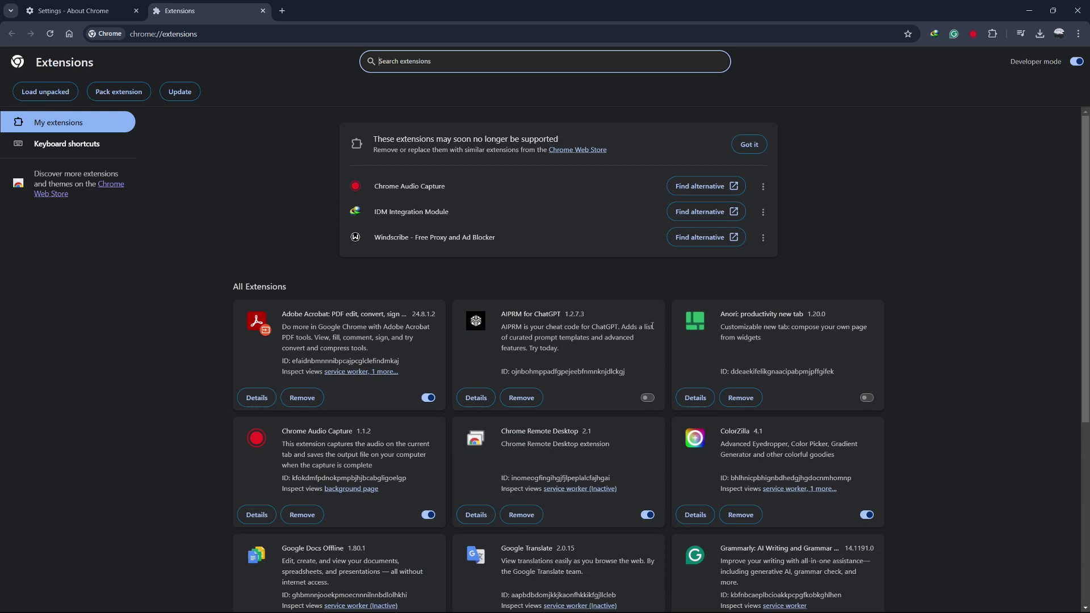
pyautogui.click(753, 147)
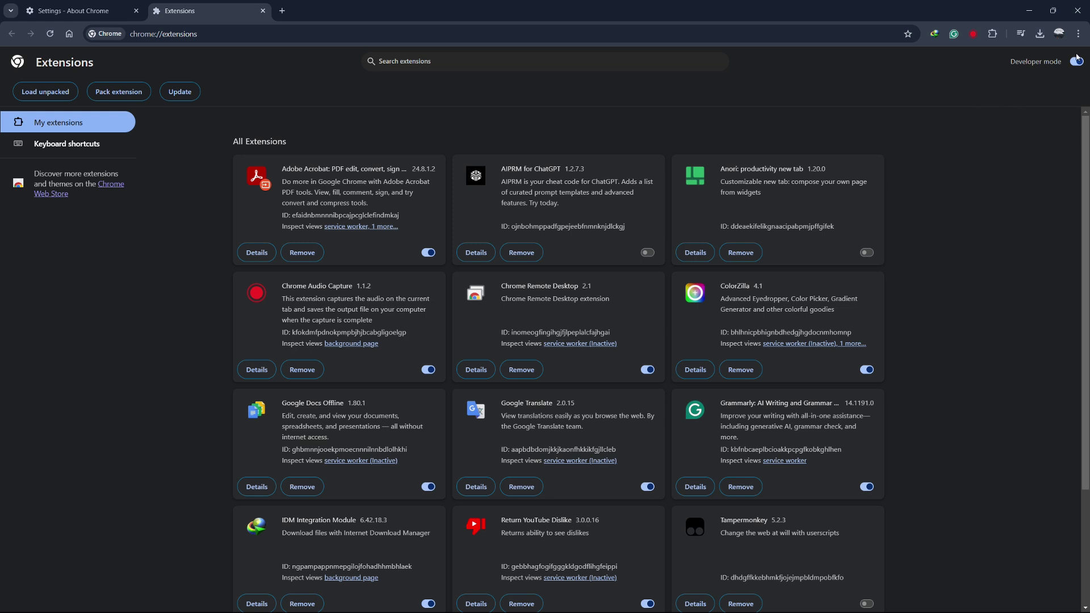
# - Switch off 'Use graphics acceleration when available' in System settings, then show Privacy and security
pyautogui.click(1077, 34)
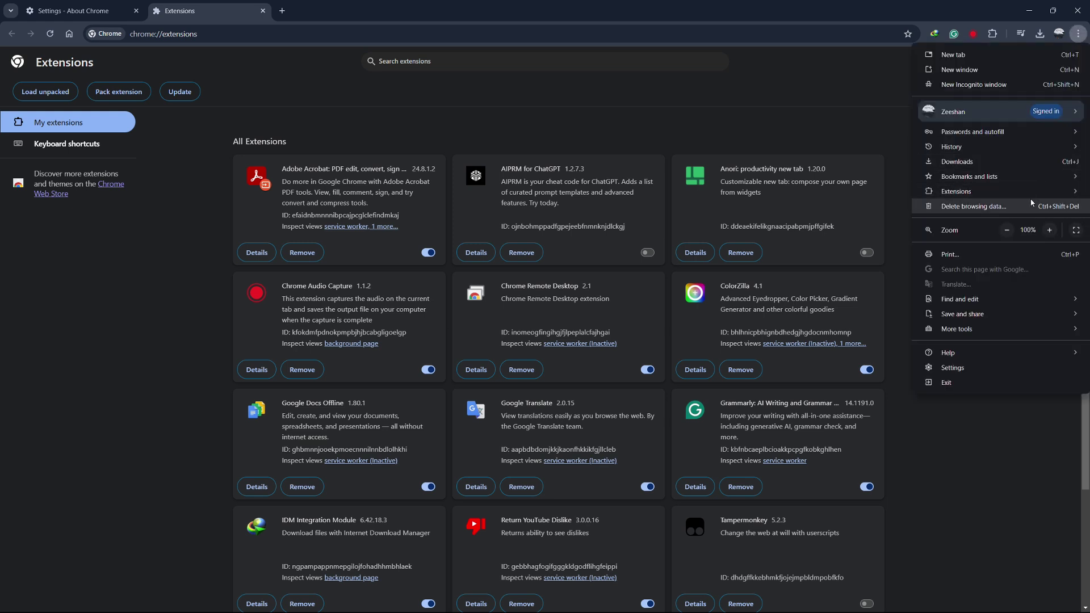
pyautogui.click(954, 366)
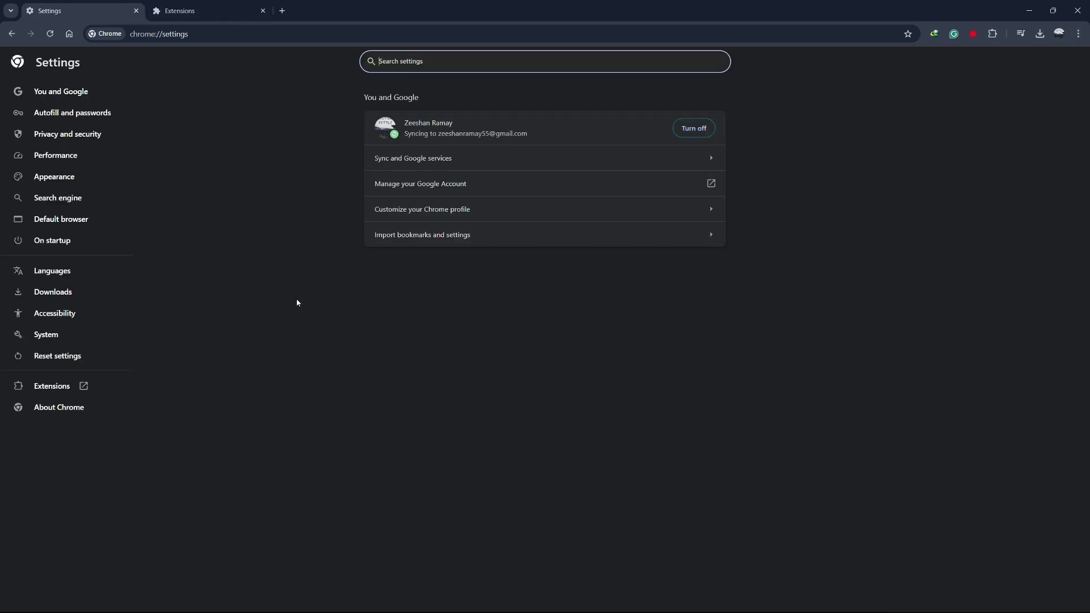
pyautogui.click(52, 334)
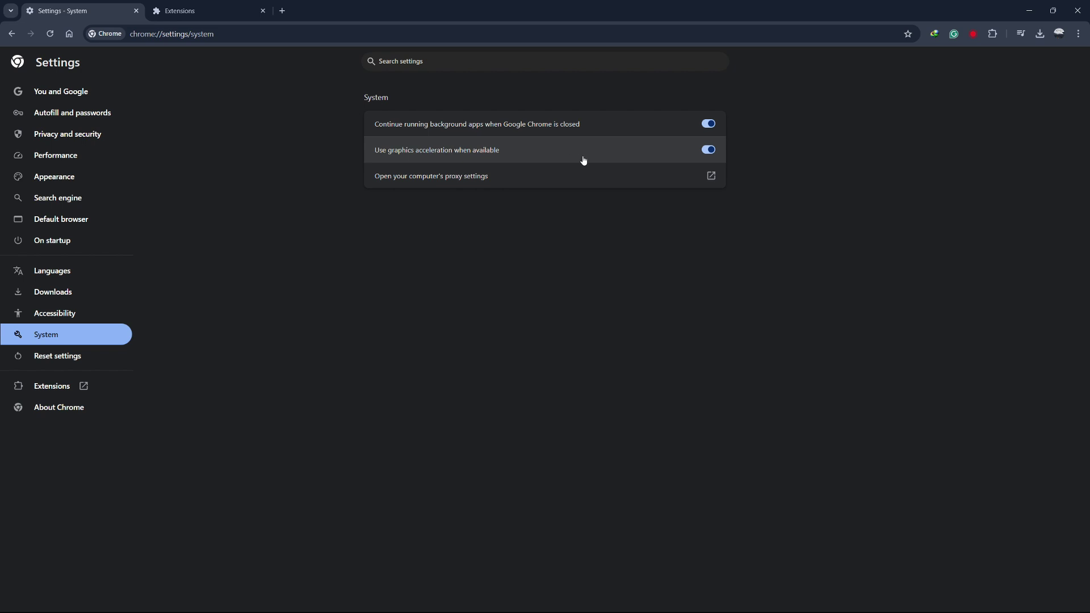
pyautogui.click(710, 151)
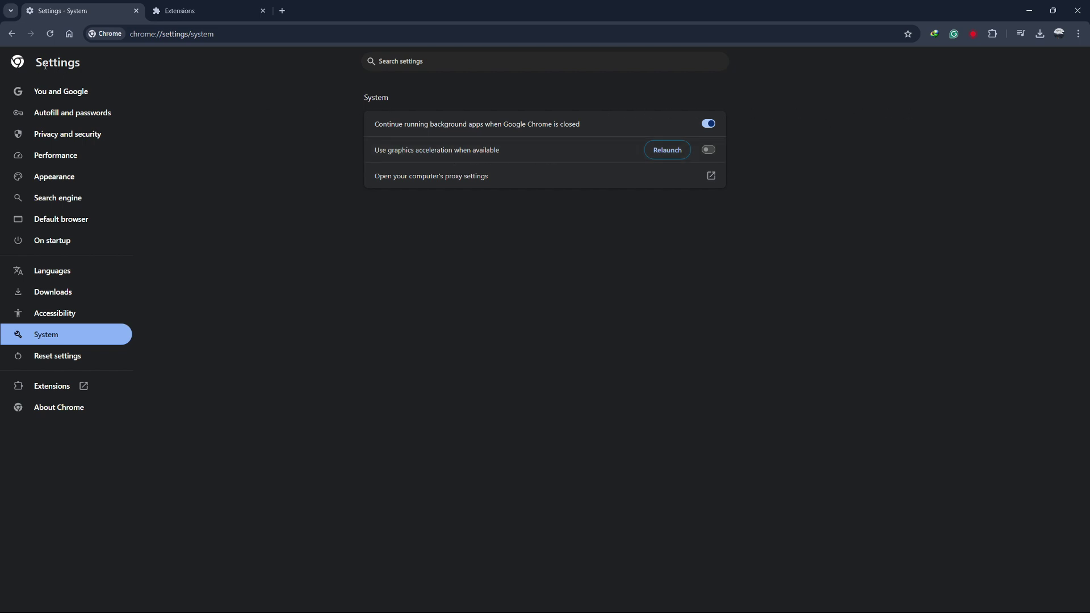
pyautogui.click(64, 144)
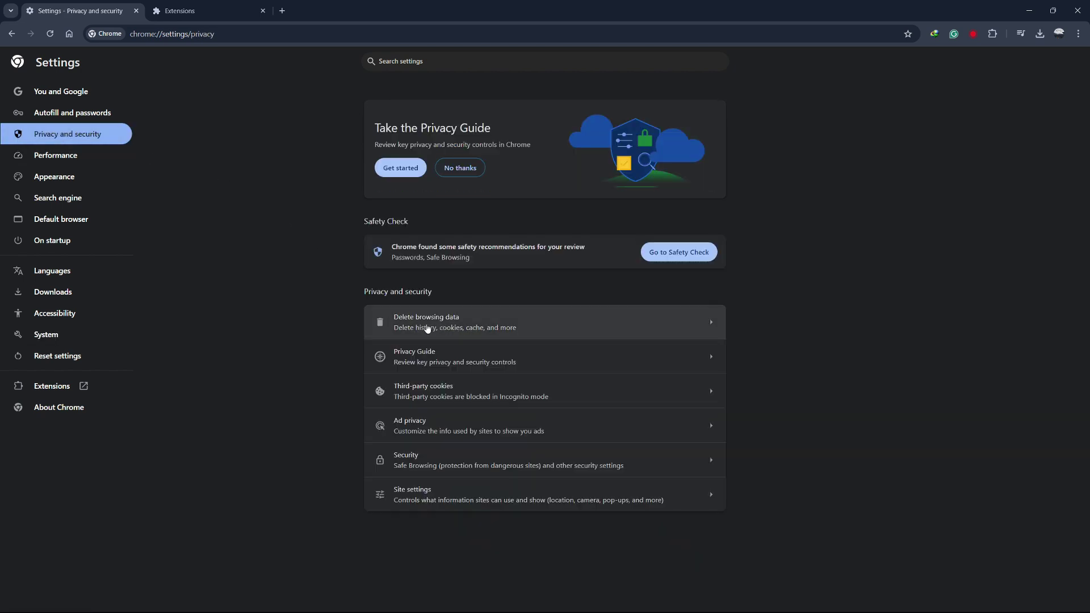
# - Delete browsing history, cookies and cached files for All time, after checking the Advanced tab
pyautogui.click(428, 328)
pyautogui.click(545, 228)
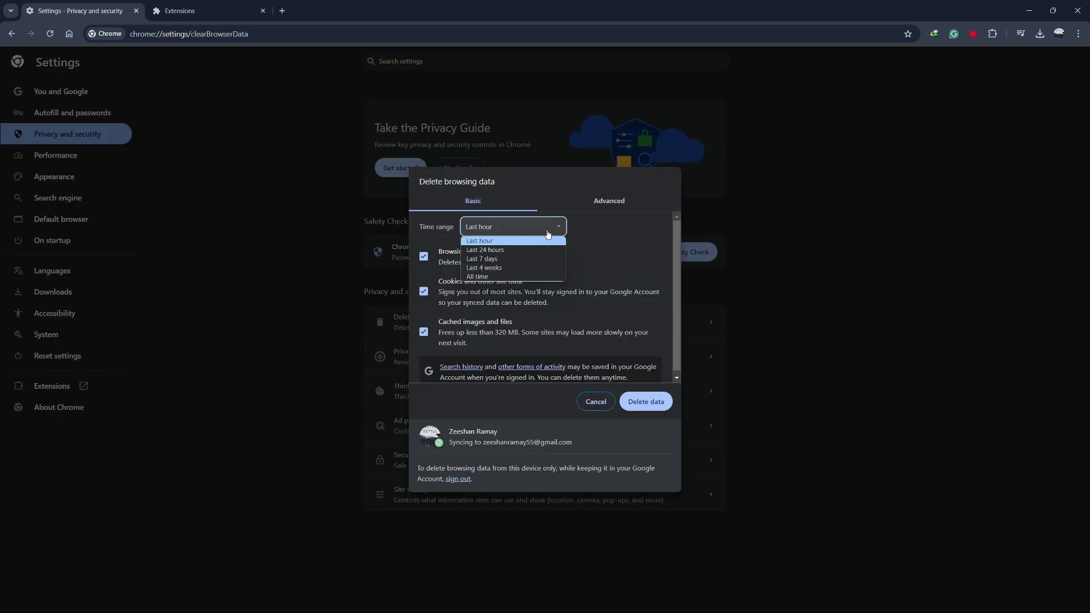
pyautogui.click(514, 277)
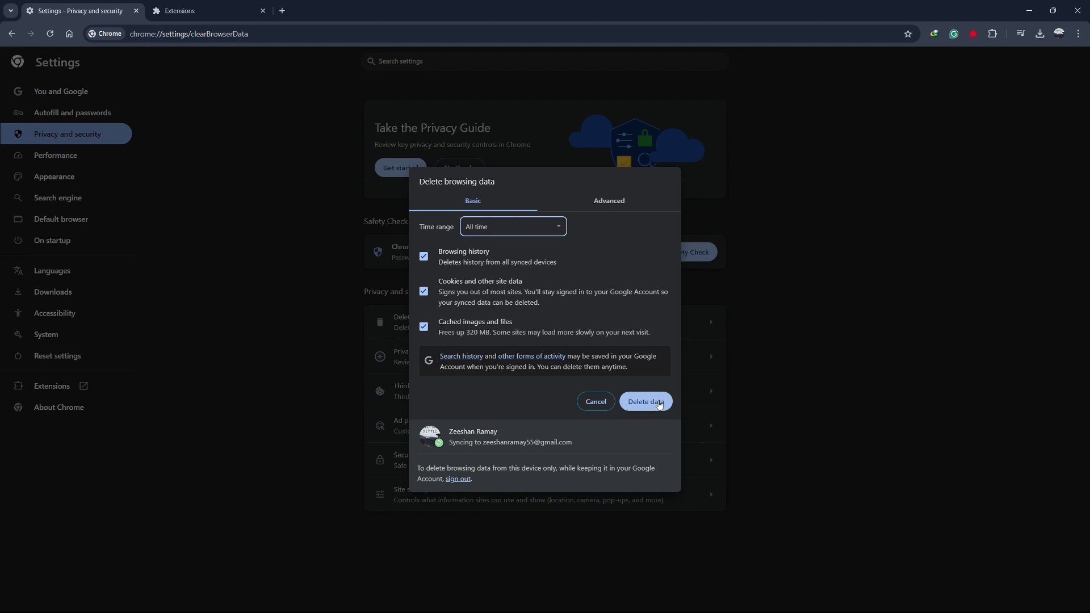
pyautogui.click(616, 204)
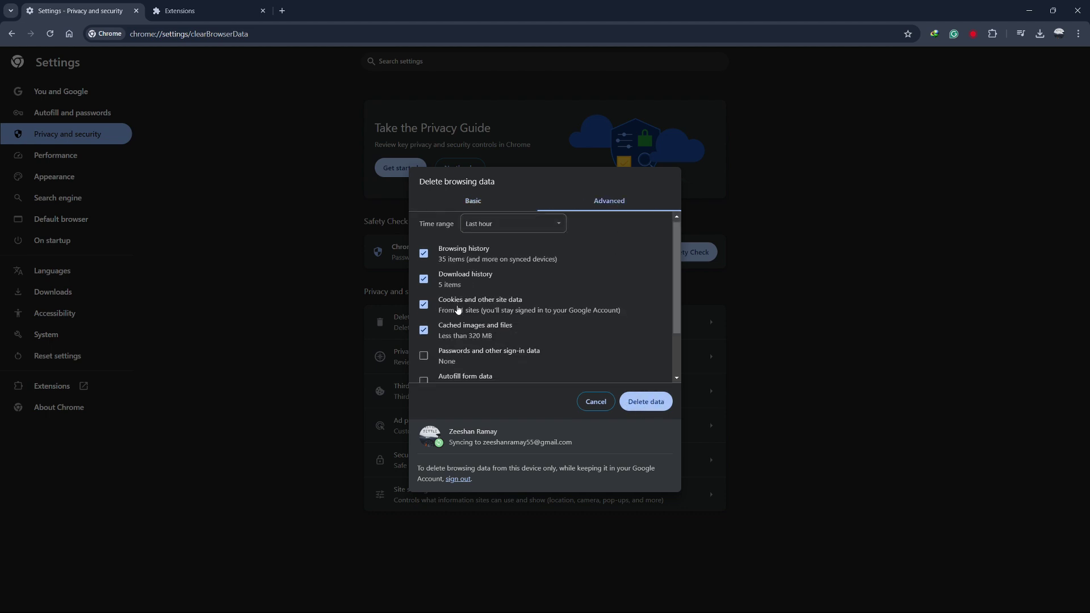
pyautogui.scroll(-1, 465, 290)
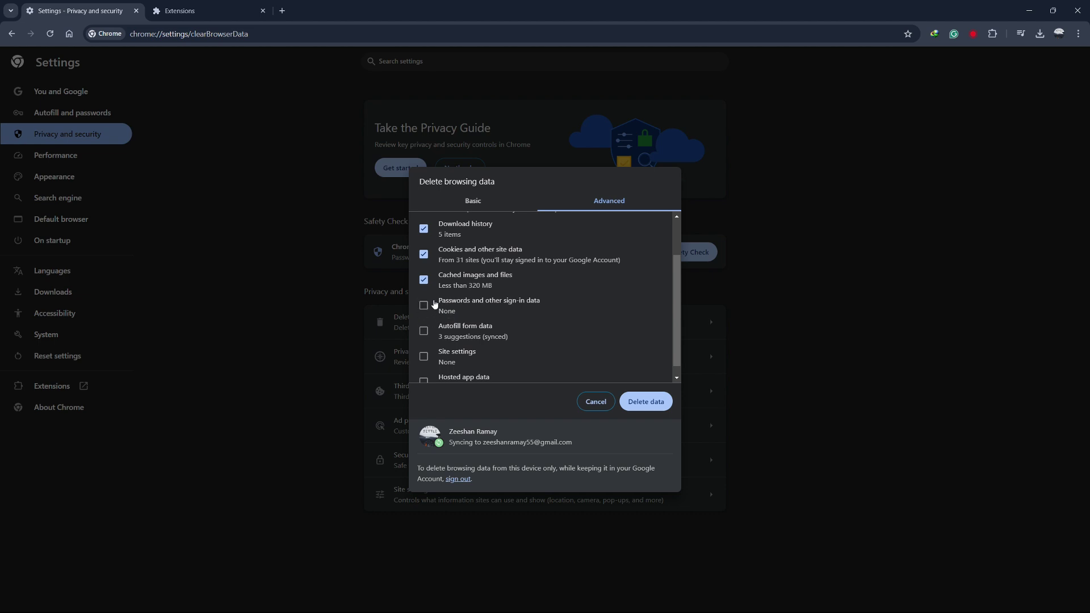
pyautogui.scroll(-1, 570, 339)
pyautogui.scroll(3, 570, 338)
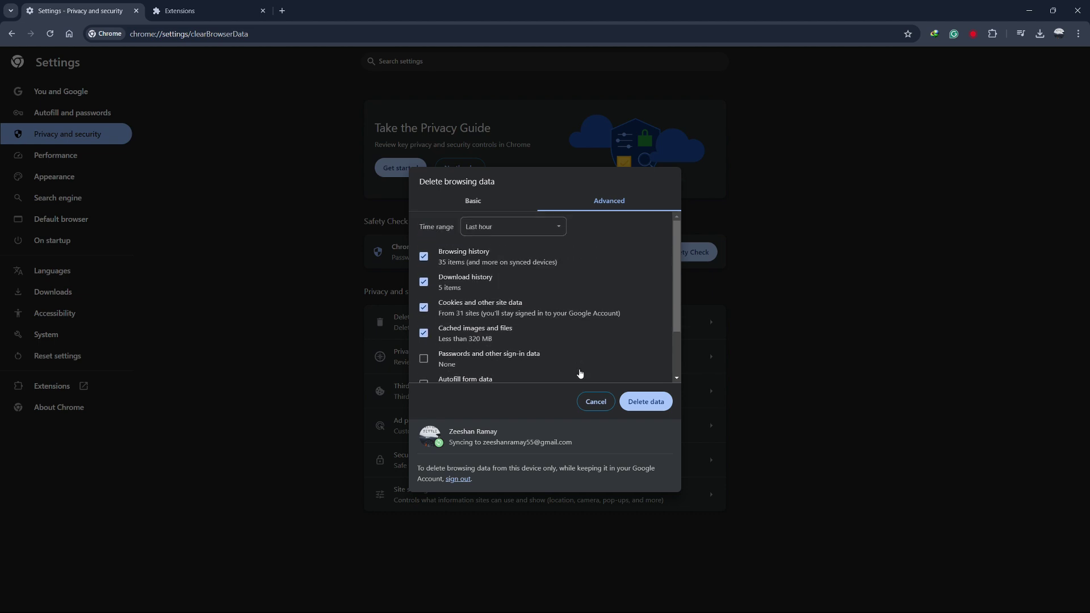
pyautogui.click(593, 401)
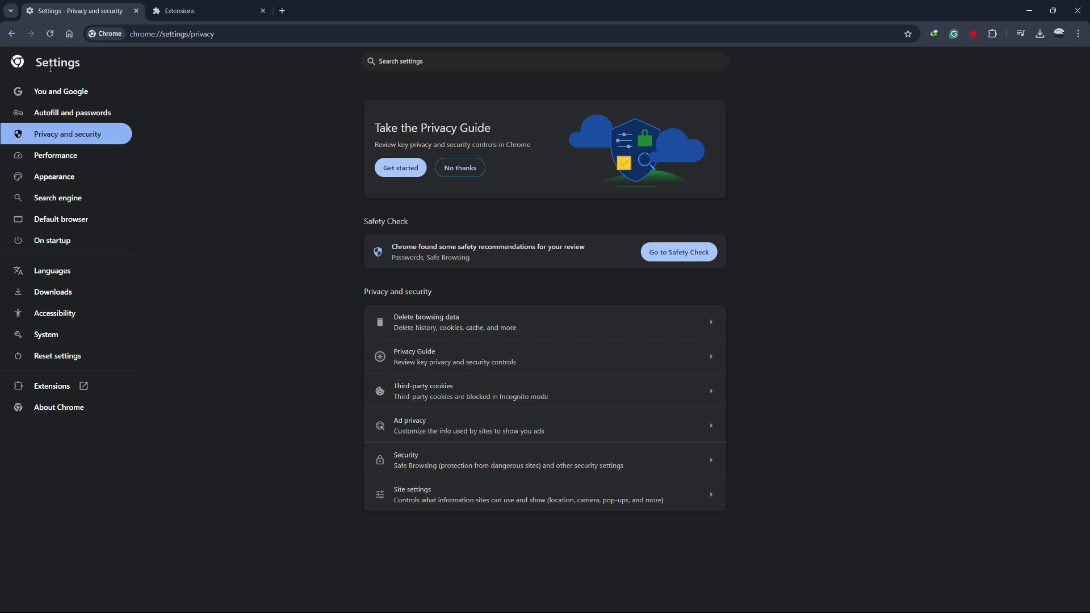
# - View the Restore settings to their original defaults confirmation, then cancel without resetting
pyautogui.click(59, 362)
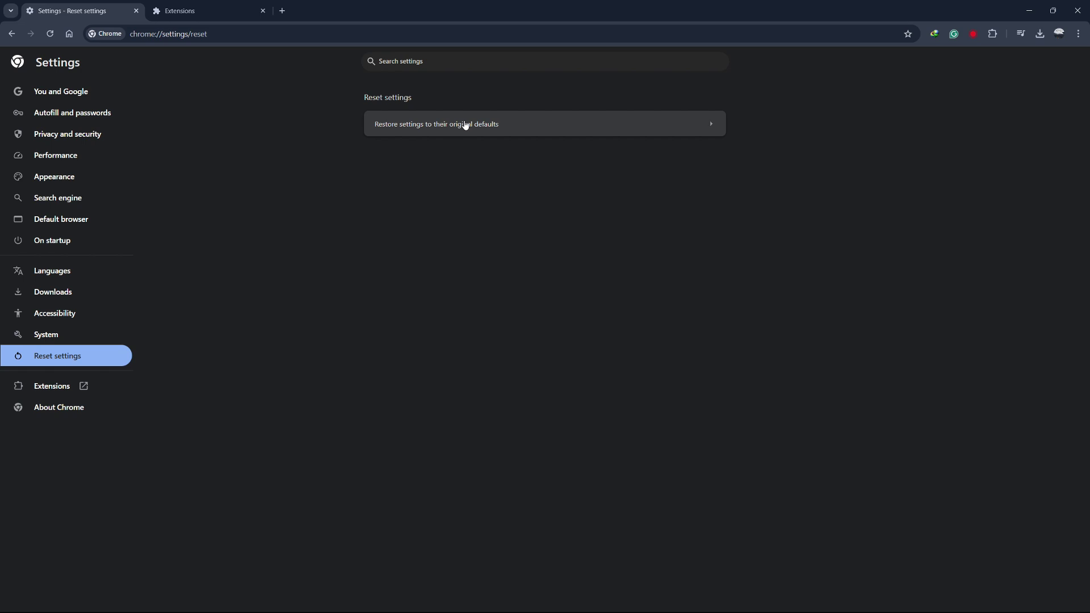
pyautogui.click(533, 125)
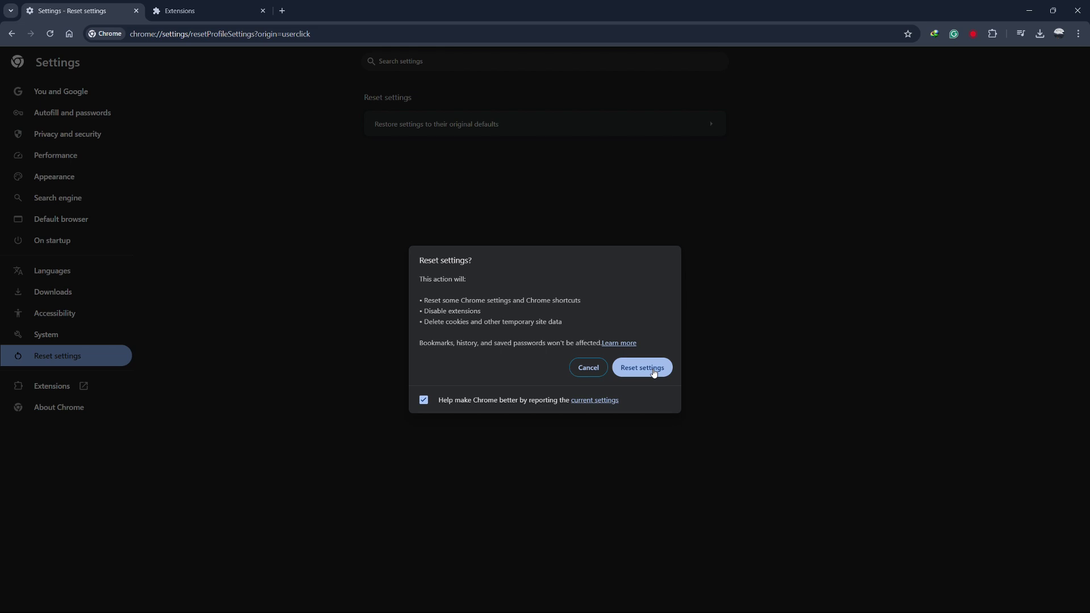
pyautogui.click(595, 370)
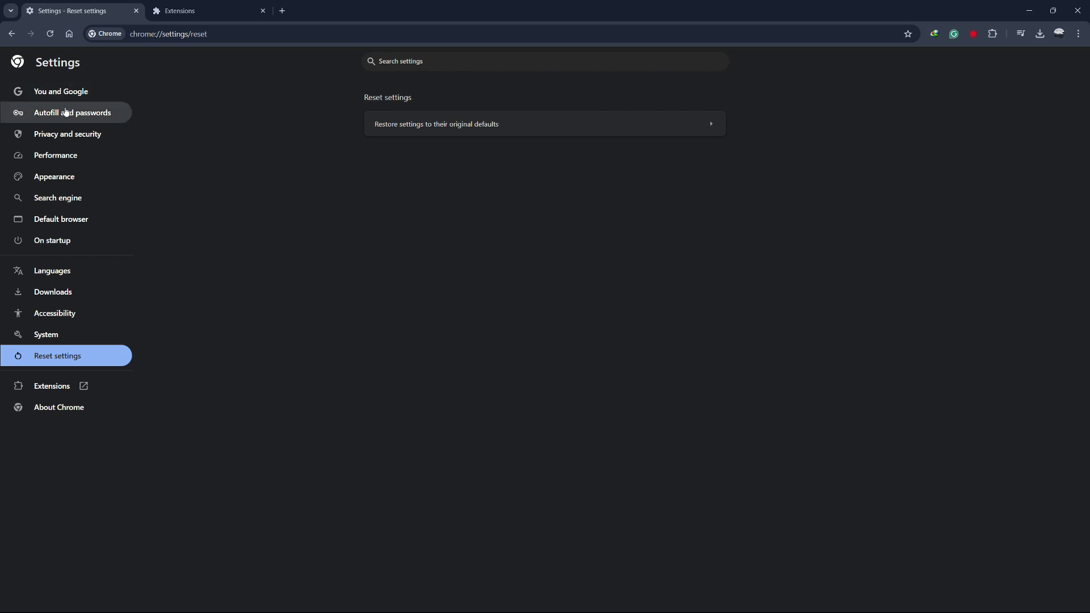
# - Show the Performance page with Memory Saver on at the Balanced level
pyautogui.click(61, 161)
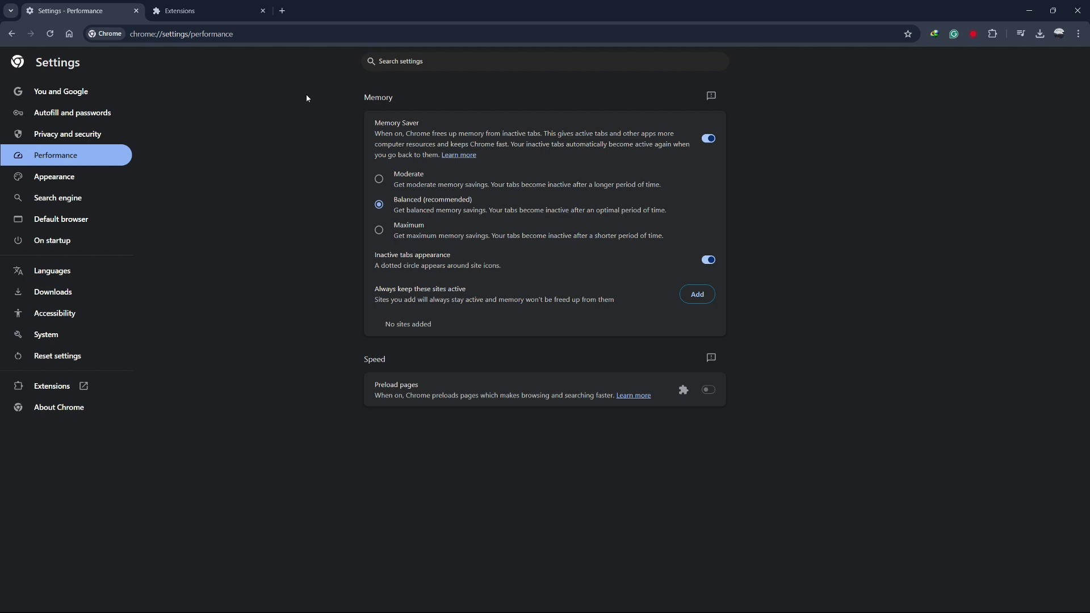
# - Load chrome://flags in a new tab and reset all experimental flags to default
pyautogui.click(282, 11)
pyautogui.write('chrome://flags')
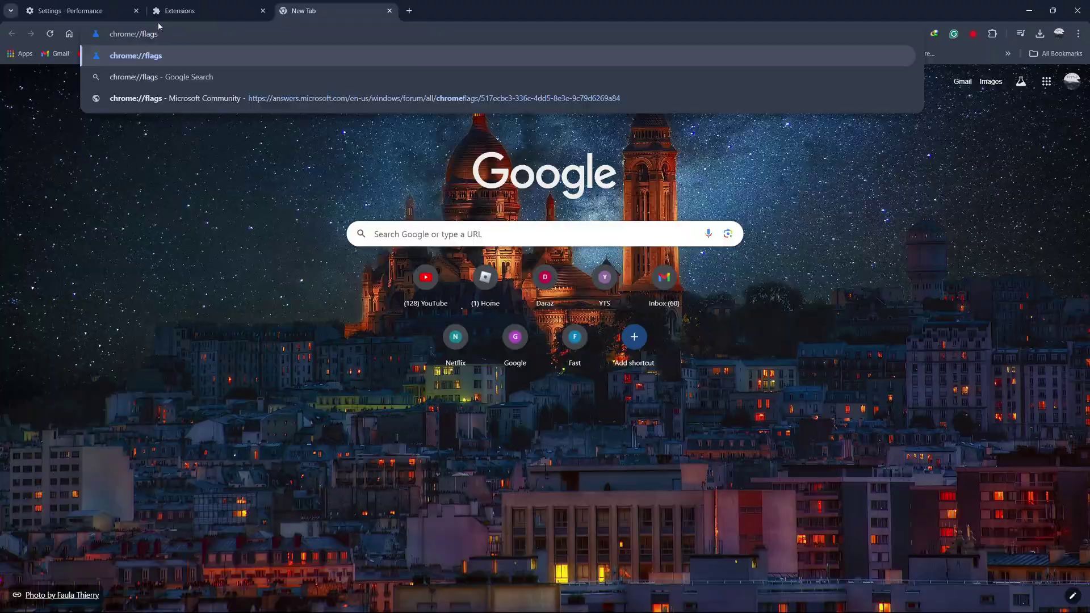
pyautogui.press('Return')
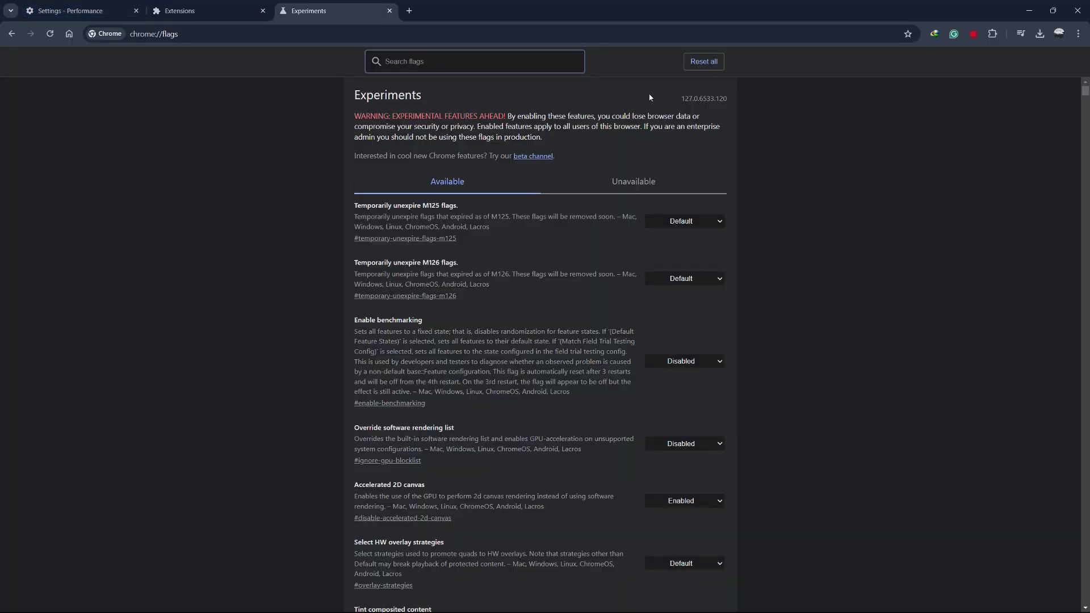
pyautogui.click(712, 67)
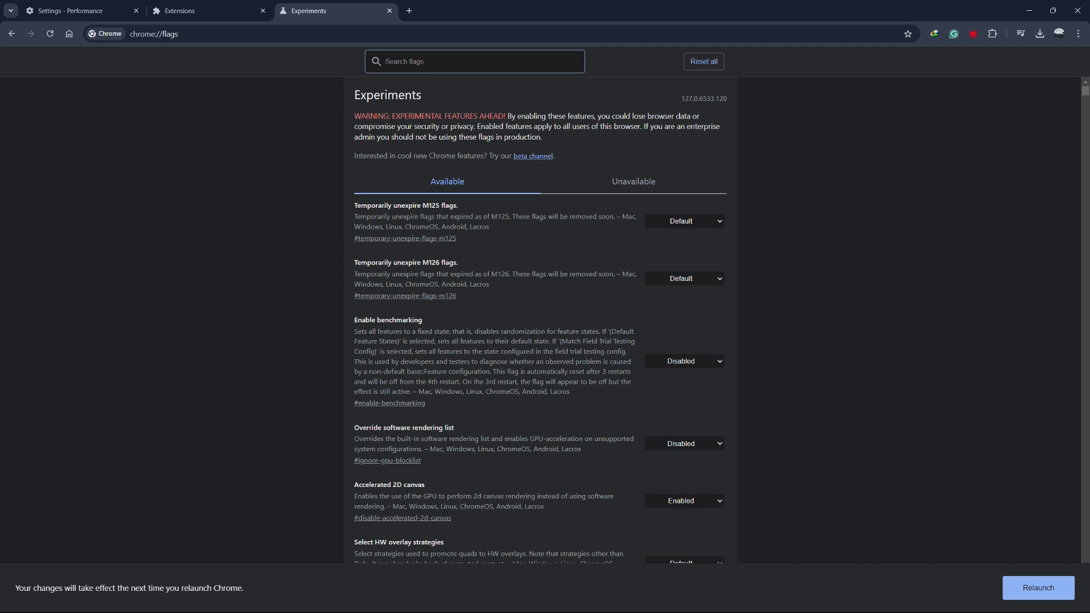
pyautogui.press('super')
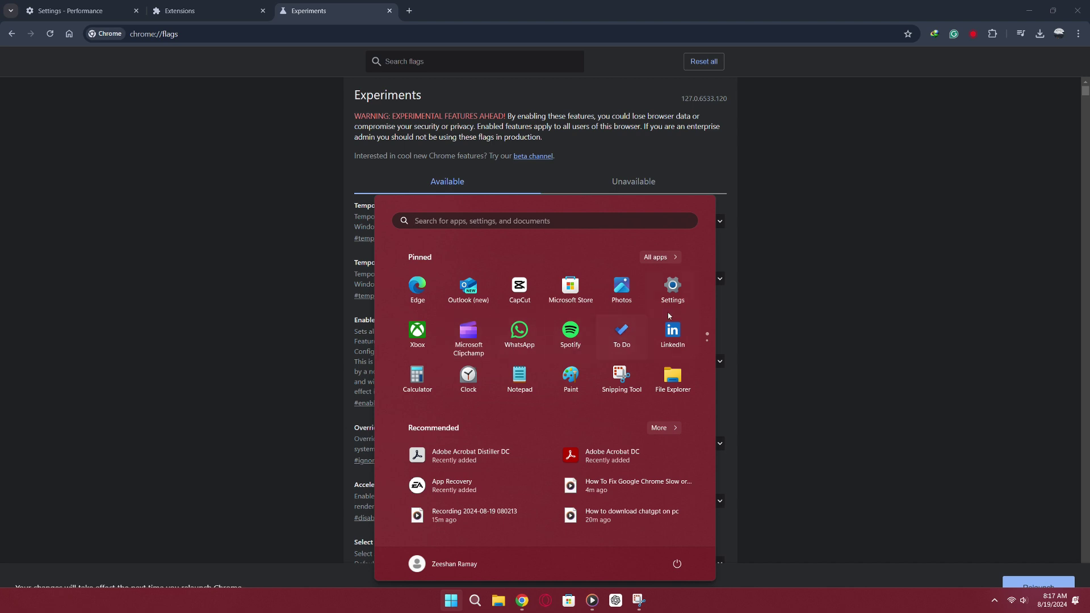
# - Search installed apps for 'chrome' to view Google Chrome's options, then close Windows Settings
pyautogui.click(670, 307)
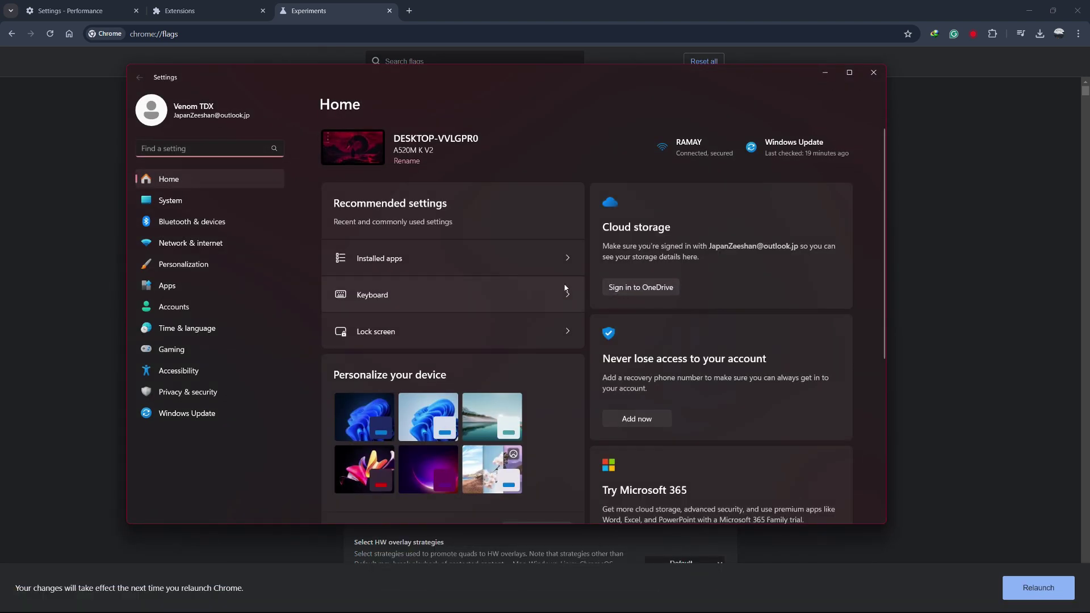
pyautogui.click(180, 291)
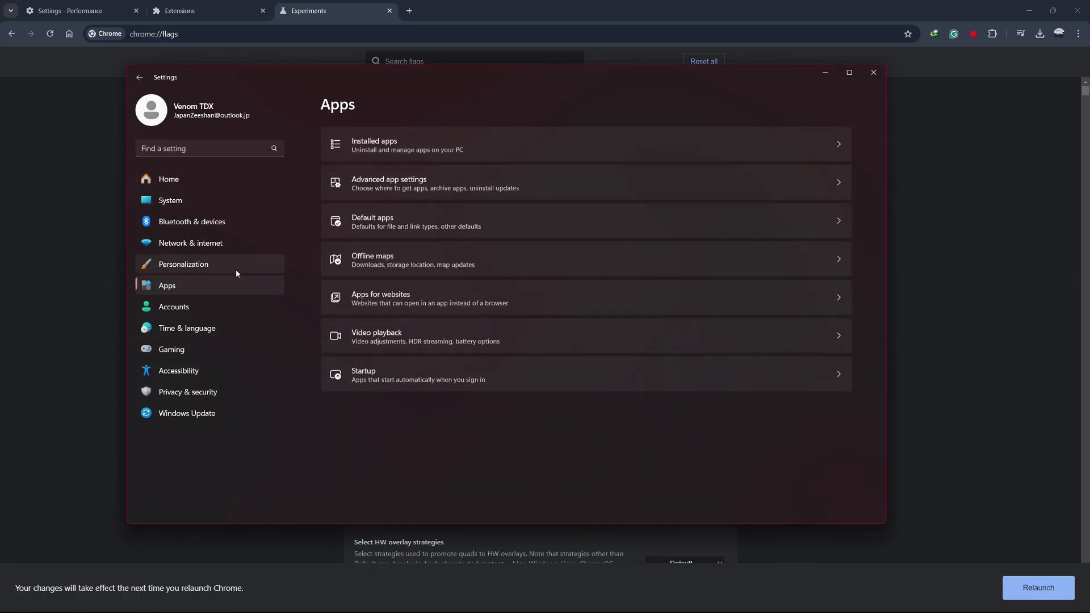
pyautogui.click(433, 155)
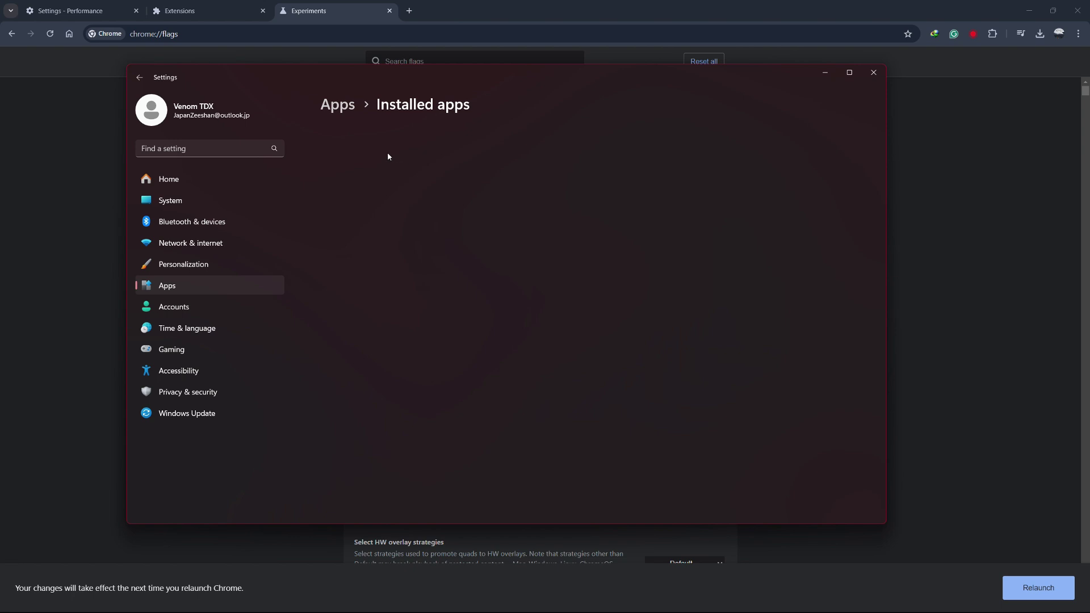
pyautogui.click(391, 134)
pyautogui.write('ch')
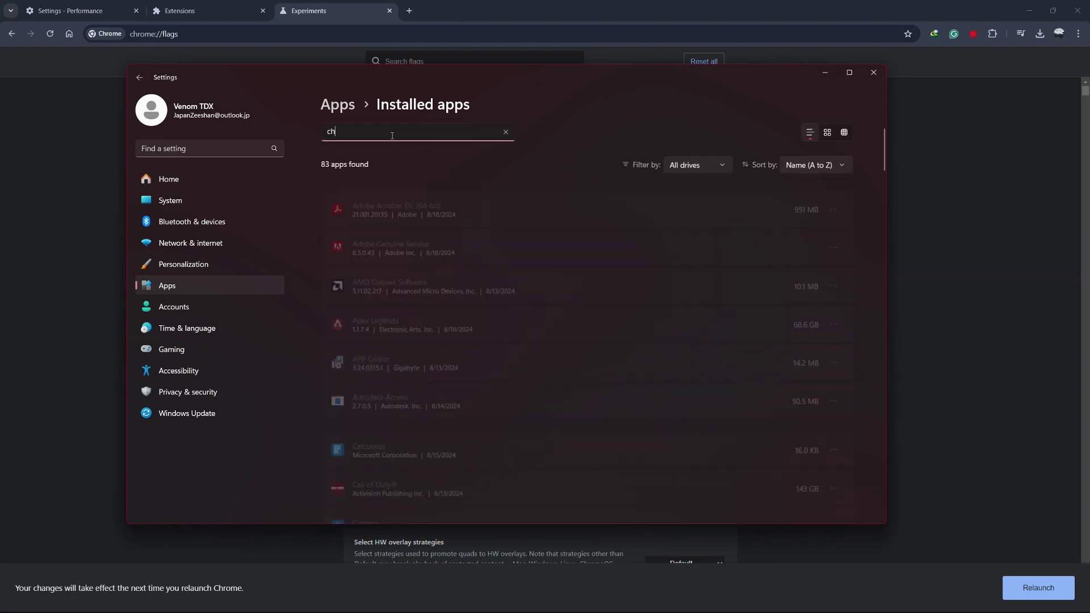
pyautogui.write('rome')
pyautogui.click(833, 198)
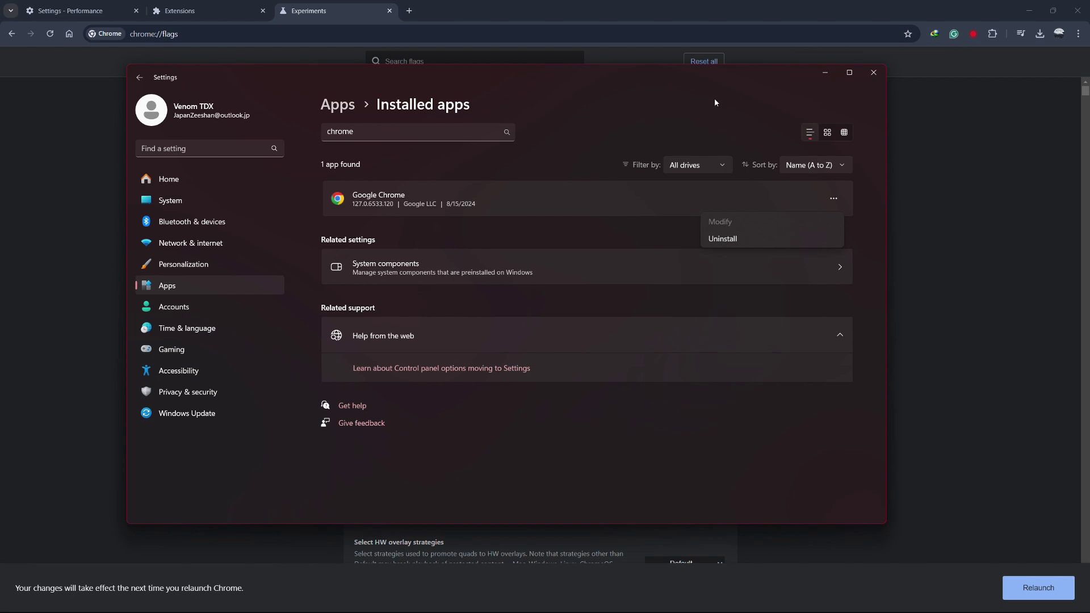
pyautogui.click(714, 81)
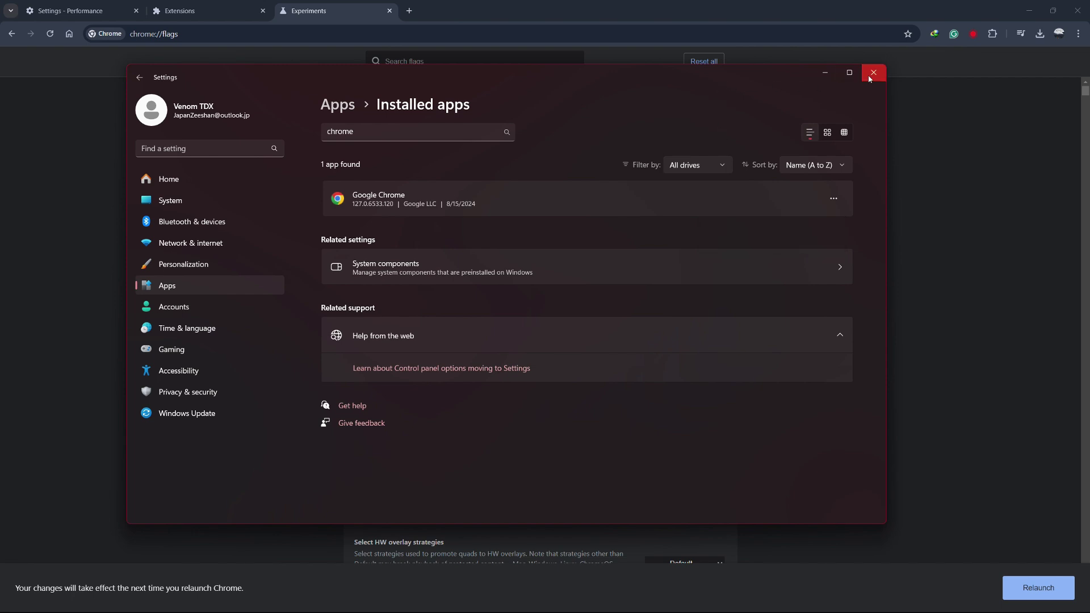
pyautogui.click(870, 79)
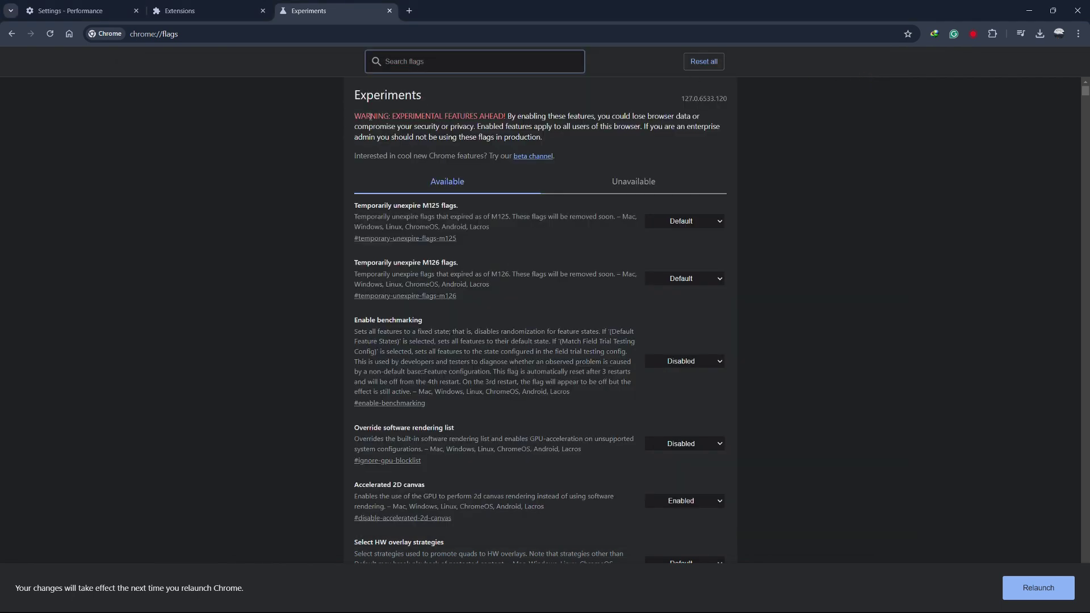